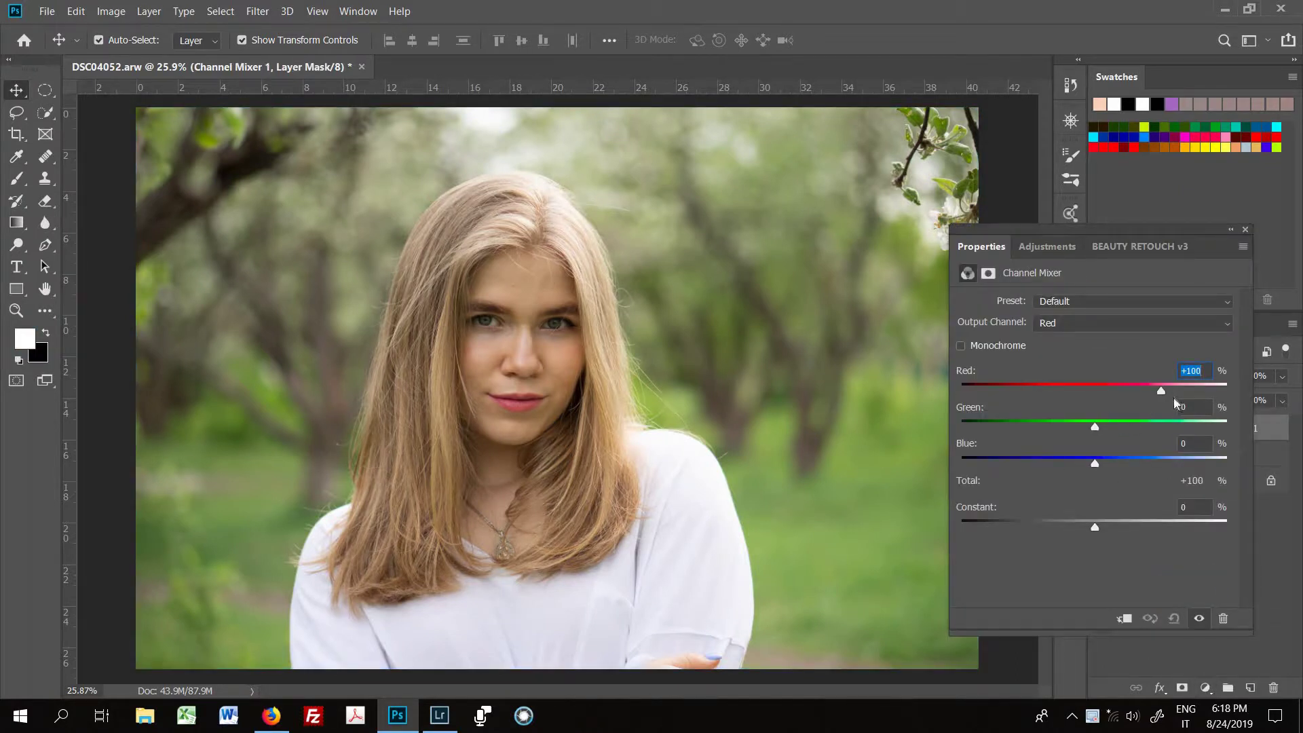
# In the Channel Mixer's Red output, set Red to +126% and Green to +58%, and lower Blue to below -49%
pyautogui.moveTo(1163, 389); pyautogui.dragTo(1172, 389)
pyautogui.moveTo(1093, 429); pyautogui.dragTo(1062, 461)
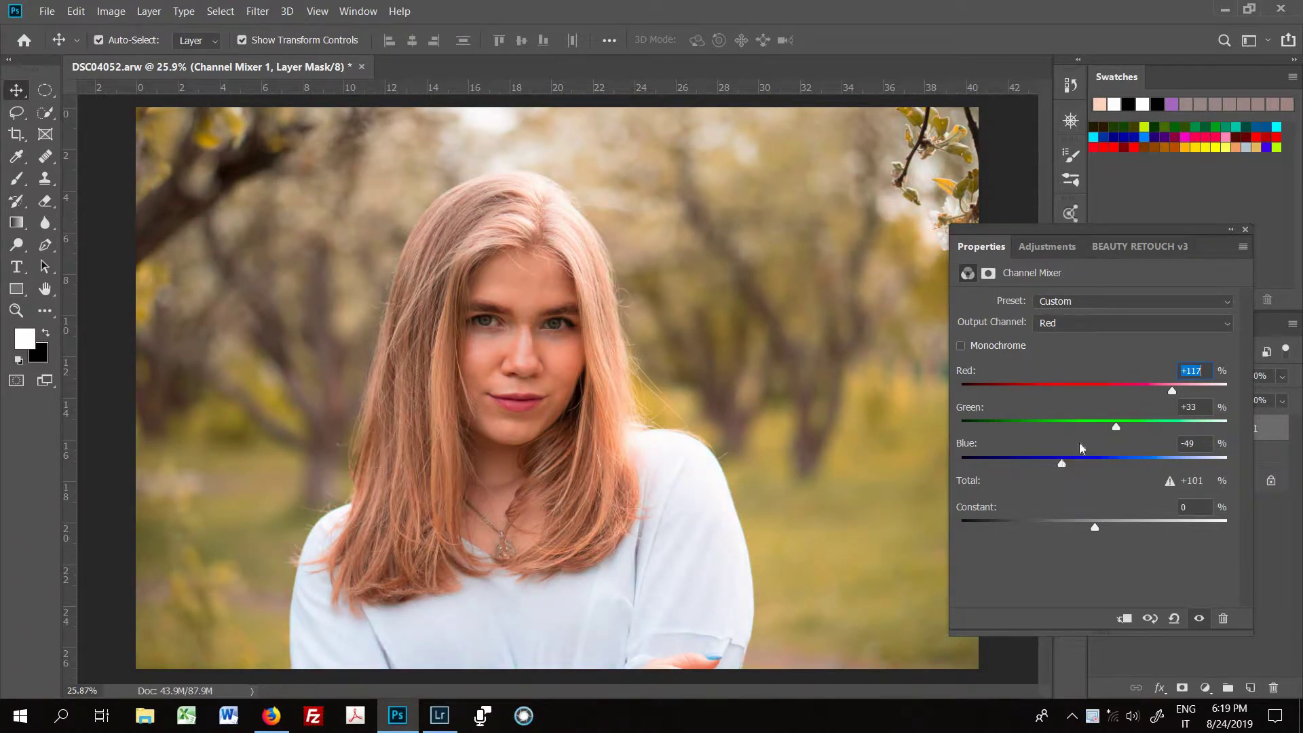
pyautogui.moveTo(1117, 428); pyautogui.dragTo(1126, 429)
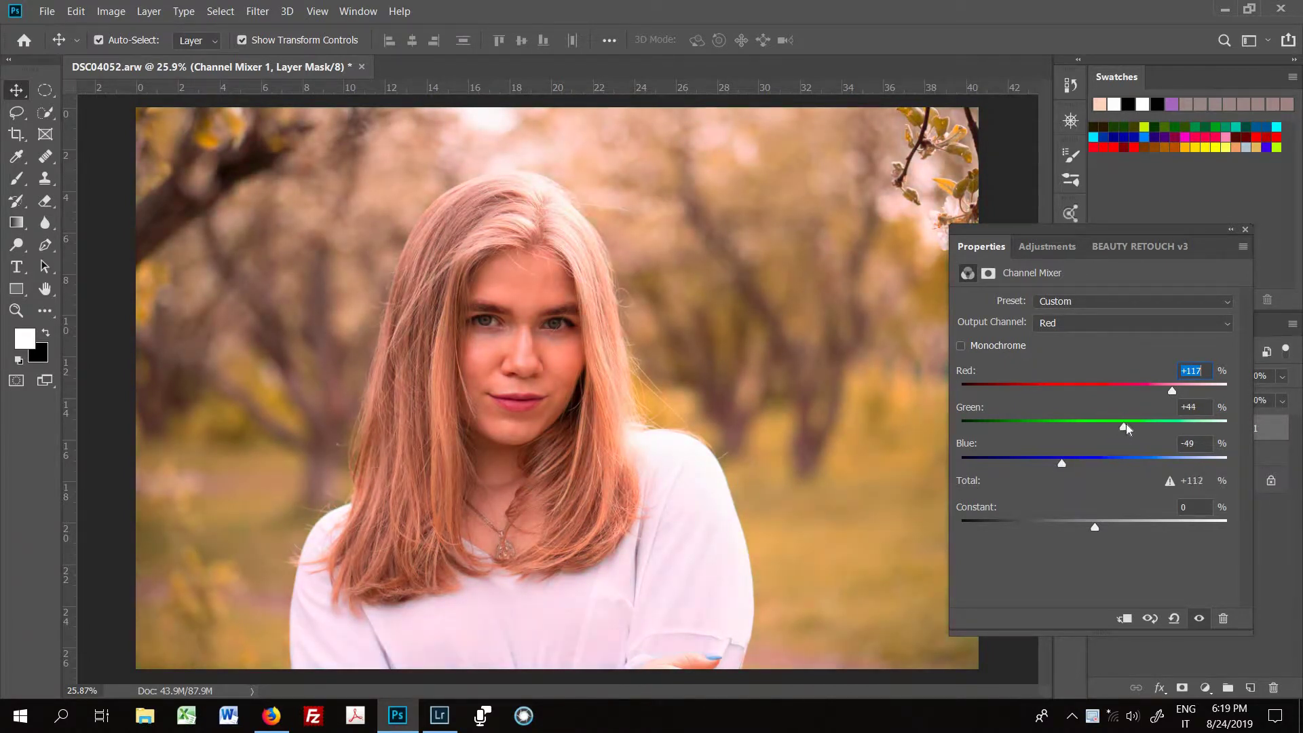
pyautogui.moveTo(1172, 393); pyautogui.dragTo(1179, 393)
pyautogui.moveTo(1126, 427); pyautogui.dragTo(1133, 427)
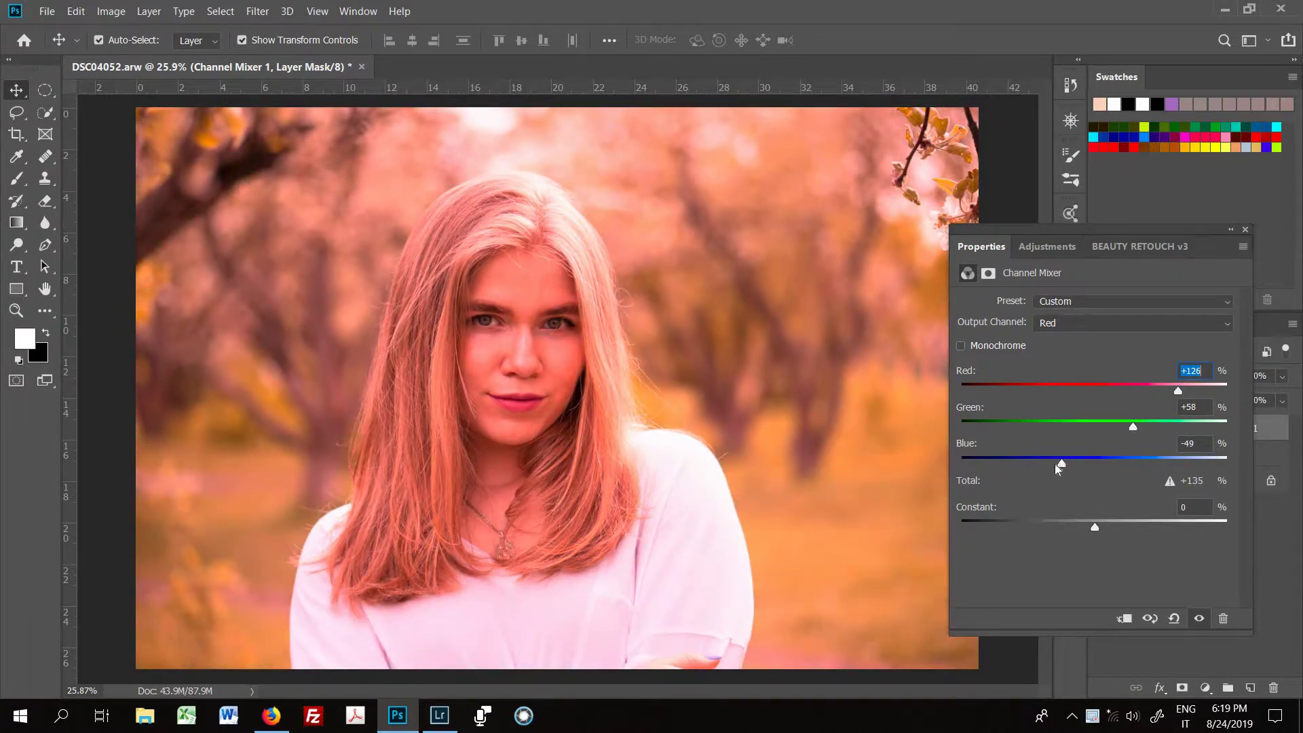
pyautogui.moveTo(1063, 464); pyautogui.dragTo(1049, 467)
pyautogui.click(1246, 232)
# Add a Selective Color adjustment layer and set Yellows to Cyan -22% and Magenta +27%, with Black raised slightly
pyautogui.click(1205, 688)
pyautogui.click(1205, 679)
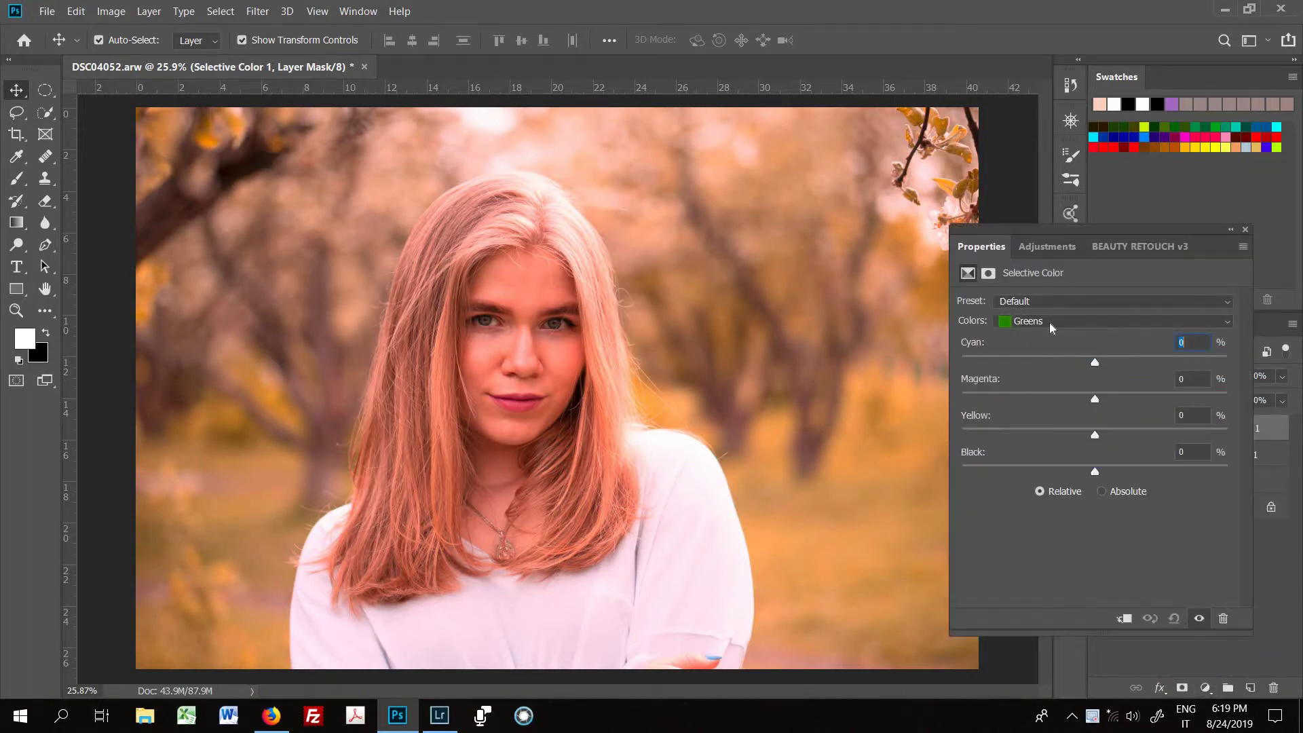
pyautogui.click(1047, 320)
pyautogui.click(1045, 348)
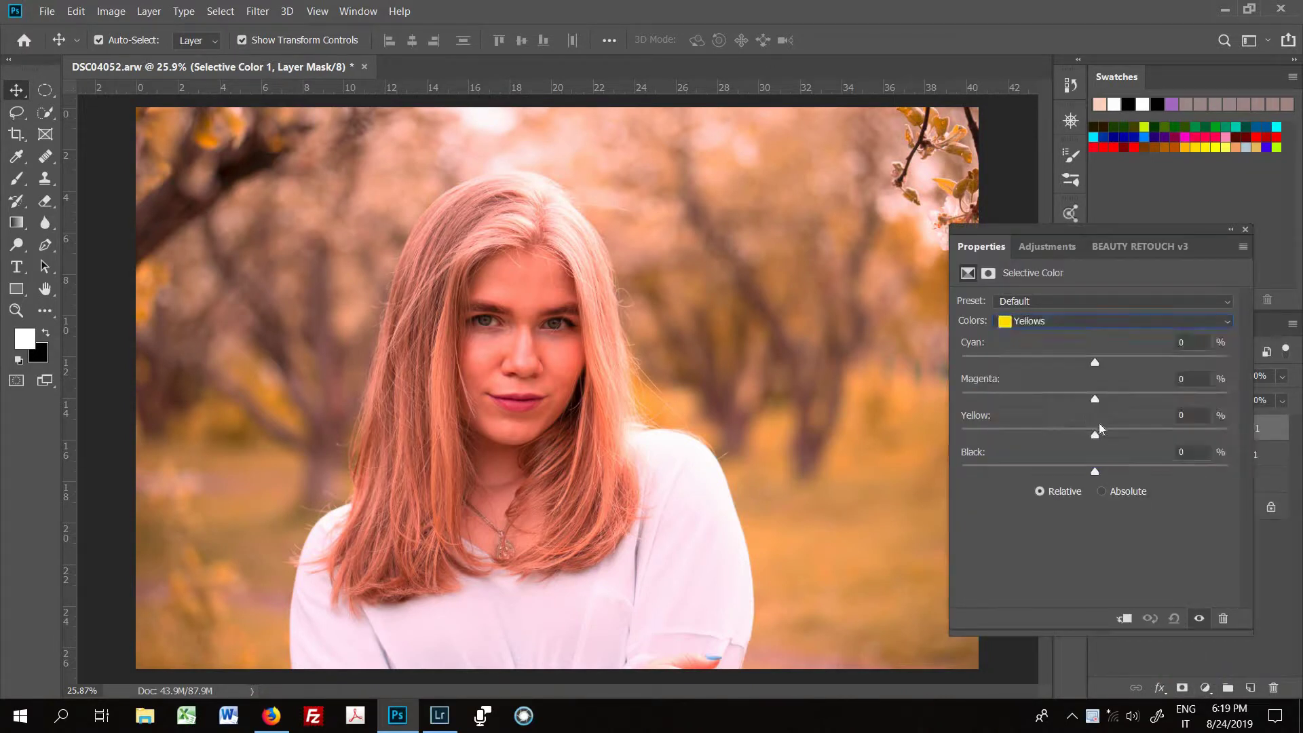
pyautogui.moveTo(1094, 398); pyautogui.dragTo(1065, 364)
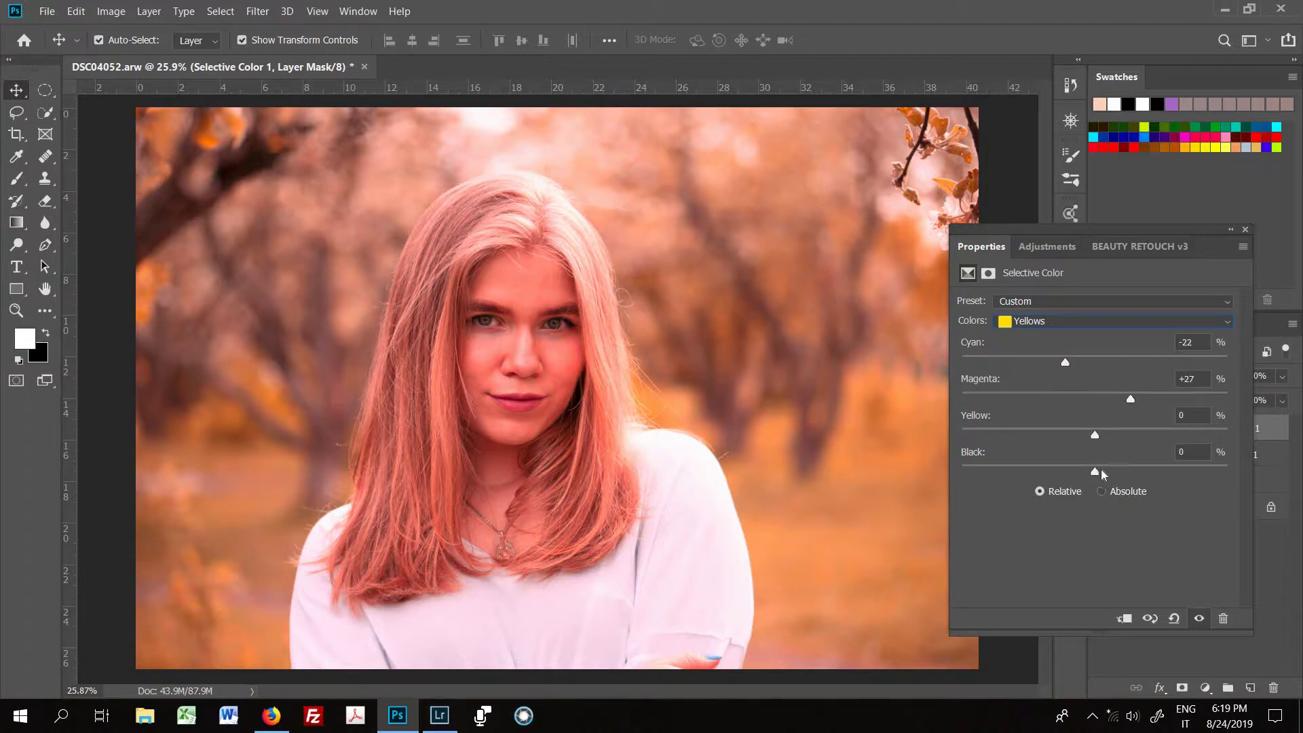
pyautogui.moveTo(1095, 473); pyautogui.dragTo(1114, 473)
pyautogui.click(1245, 230)
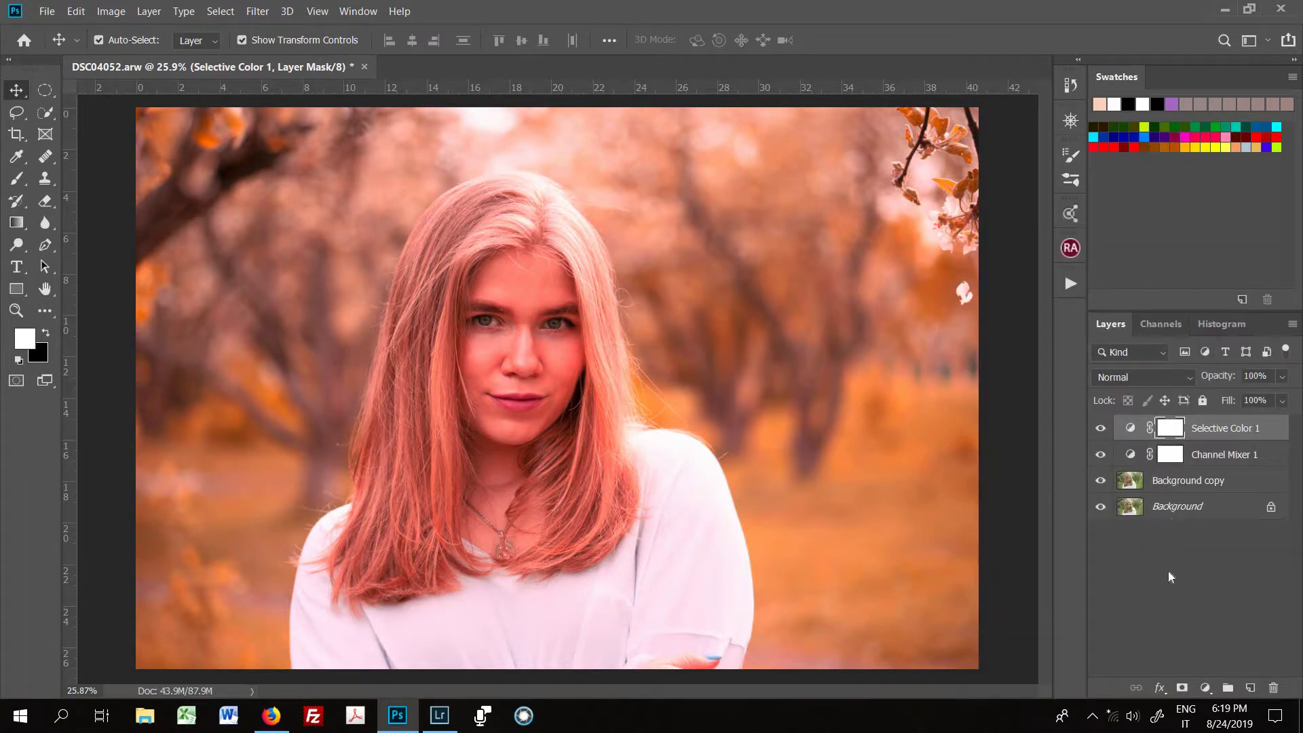
# Reopen the Selective Color 1 adjustment and adjust the Cyan amount of its Reds
pyautogui.doubleClick(1130, 429)
pyautogui.click(1059, 322)
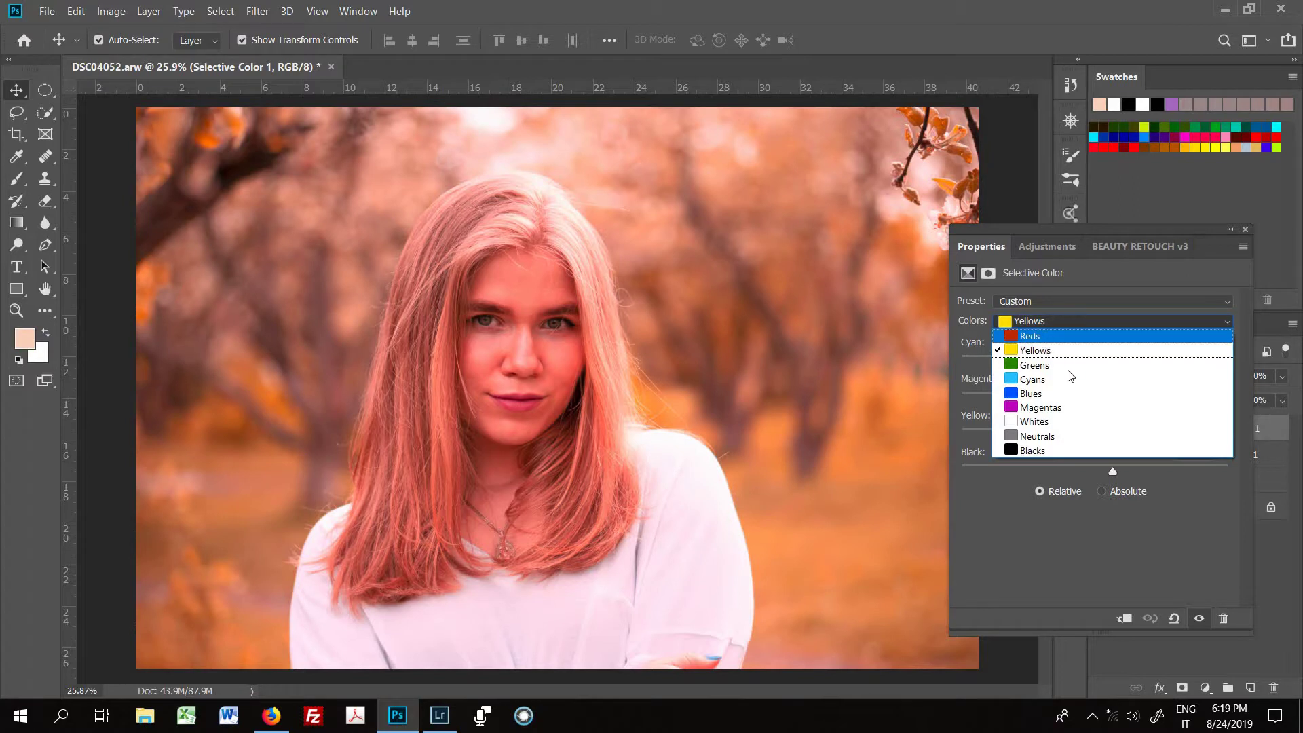
pyautogui.click(1048, 336)
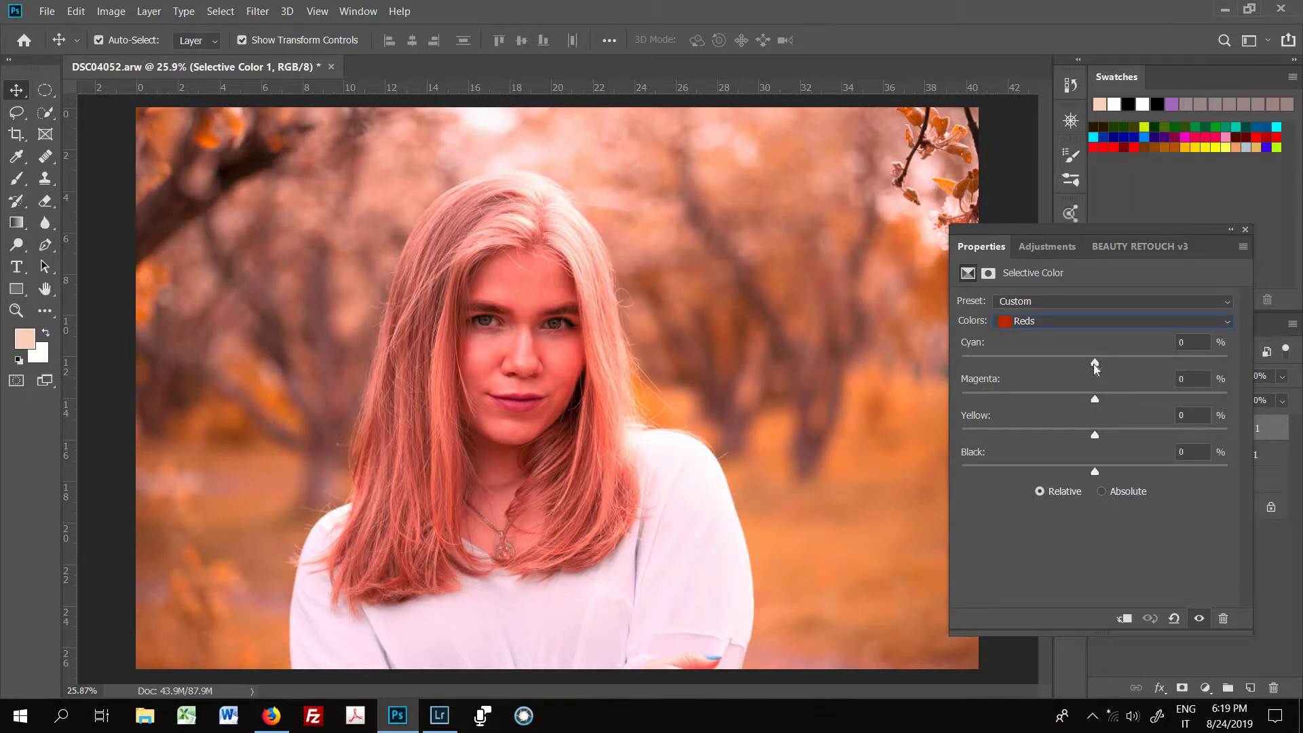
pyautogui.moveTo(1095, 365); pyautogui.dragTo(1132, 381)
pyautogui.click(1246, 229)
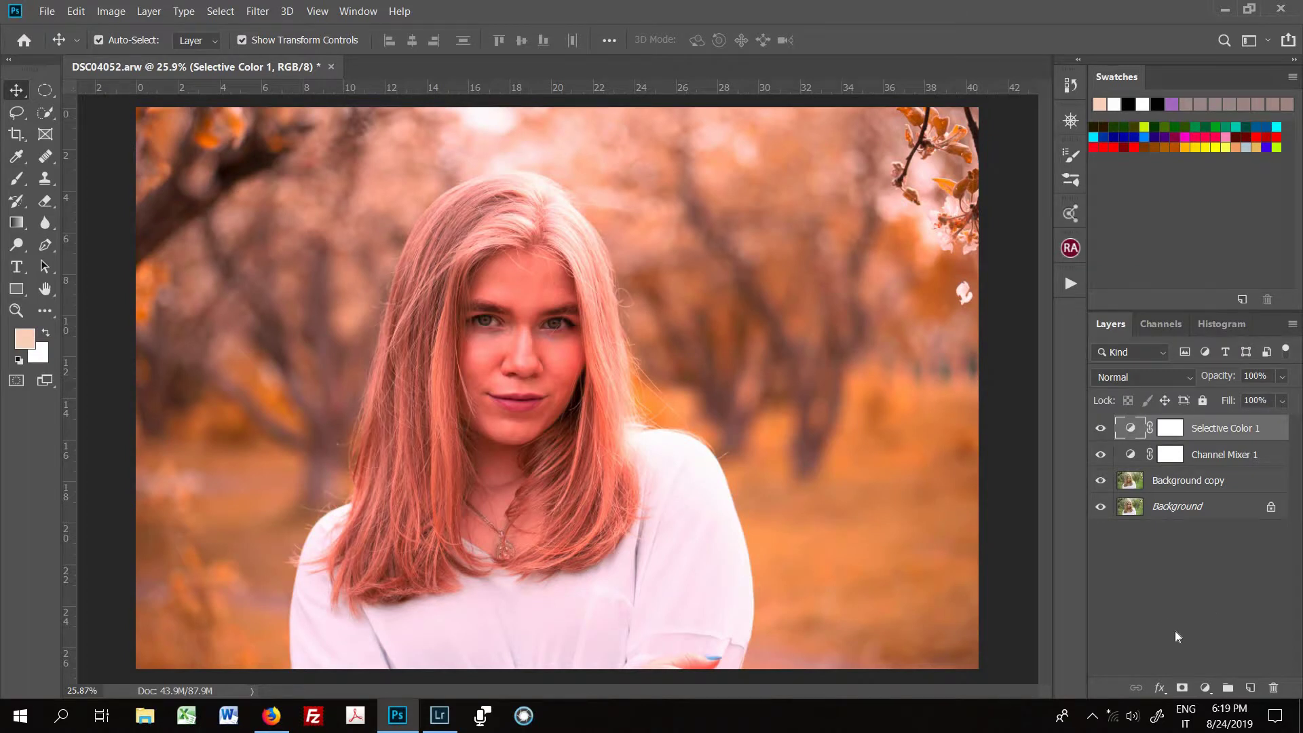
# Paint black with a 489 px soft brush over the woman's hair, face and shirt on the Channel Mixer 1 mask
pyautogui.click(1170, 454)
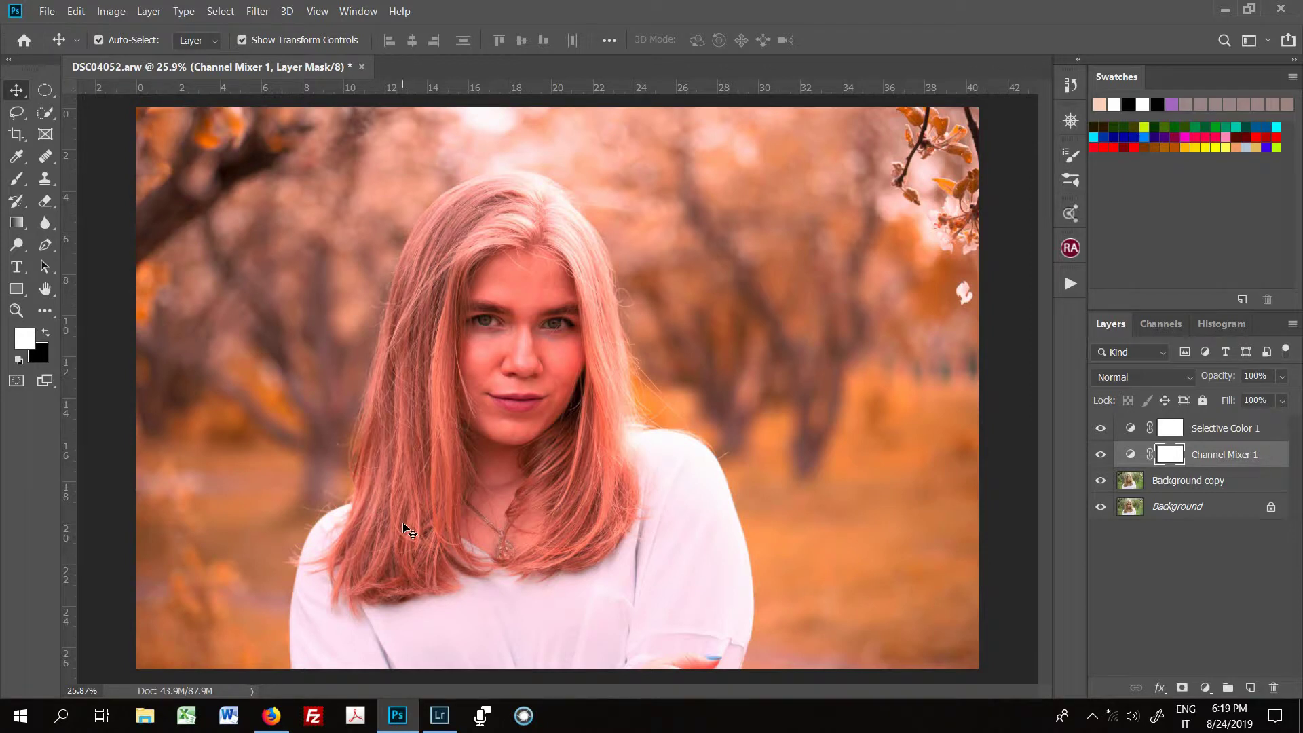
pyautogui.click(16, 181)
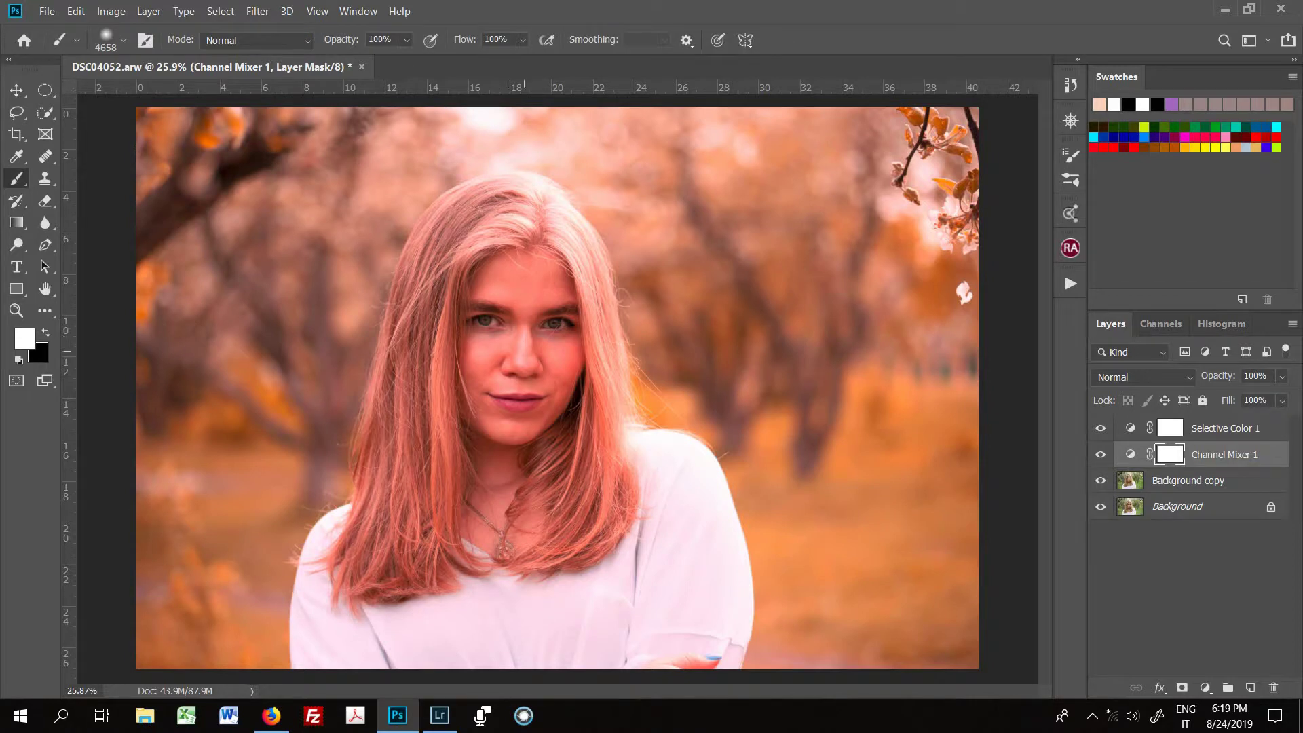
pyautogui.moveTo(526, 380)
pyautogui.mouseDown()
pyautogui.moveTo(421, 341)
pyautogui.moveTo(132, 301)
pyautogui.moveTo(457, 381)
pyautogui.mouseUp()
pyautogui.press('x')
pyautogui.click(454, 221)
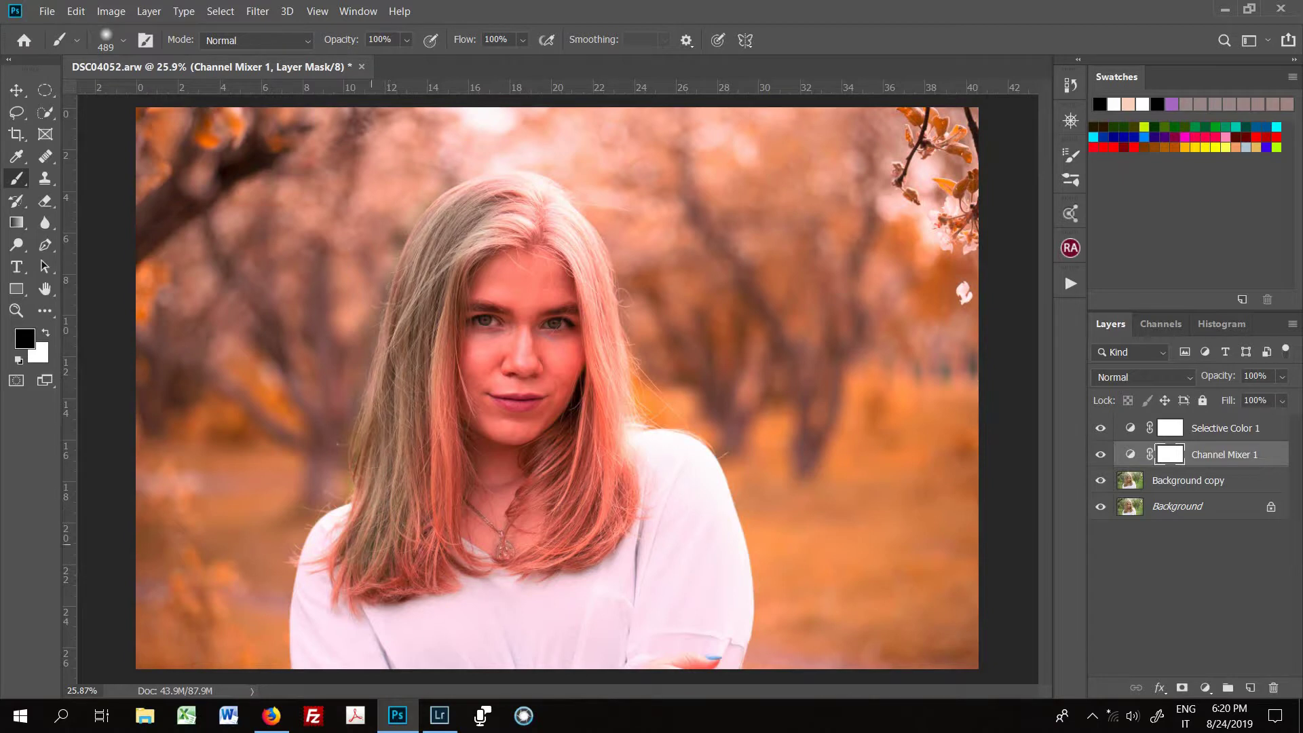
pyautogui.moveTo(372, 543); pyautogui.dragTo(338, 619)
pyautogui.moveTo(544, 468)
pyautogui.mouseDown()
pyautogui.moveTo(520, 542)
pyautogui.moveTo(640, 510)
pyautogui.mouseUp()
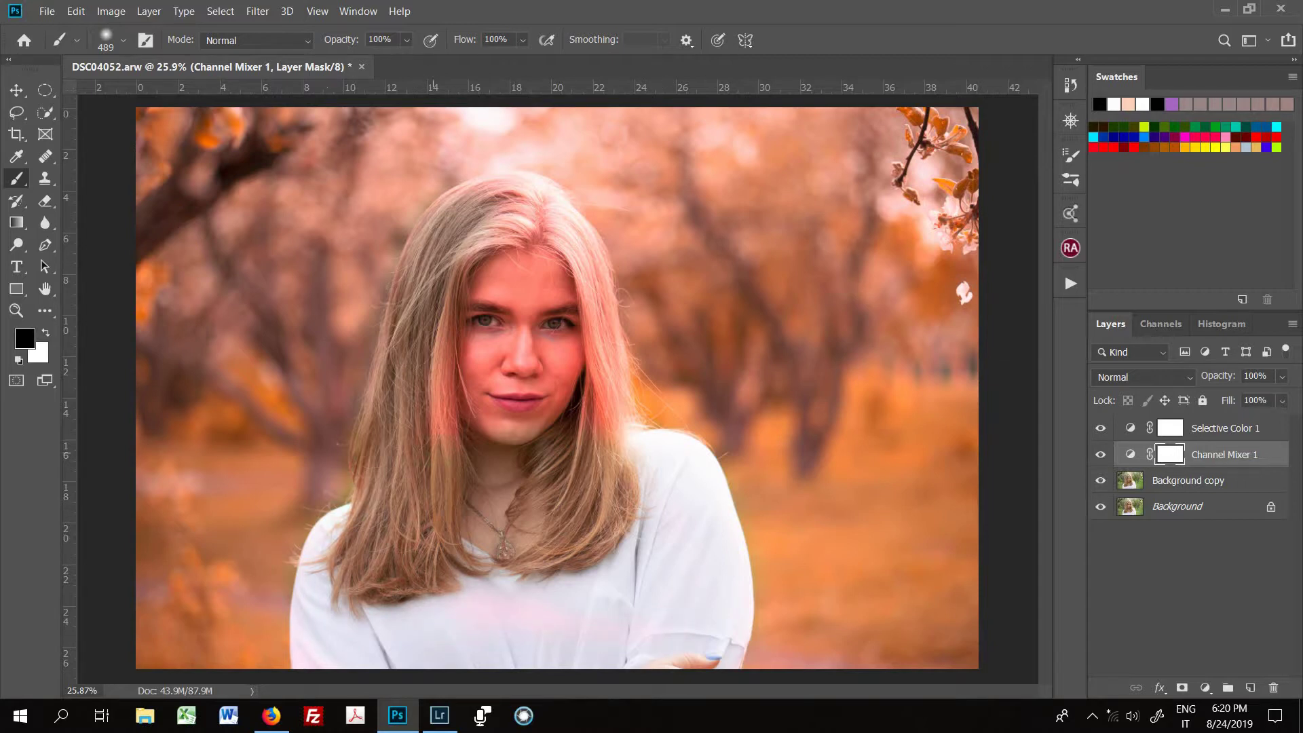
pyautogui.moveTo(433, 282); pyautogui.dragTo(536, 285)
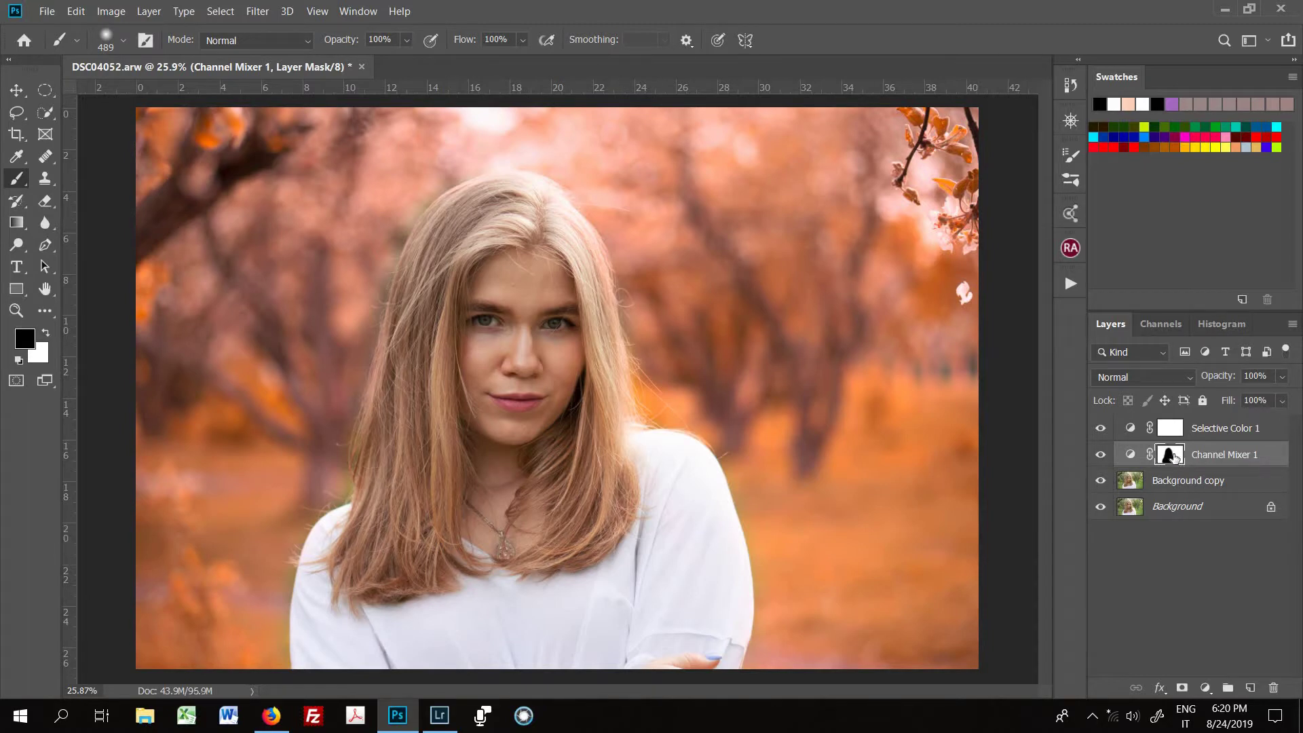
# Copy the Channel Mixer 1 mask onto the Selective Color 1 layer, replacing its mask
pyautogui.moveTo(1174, 457); pyautogui.dragTo(1169, 427)
pyautogui.click(598, 281)
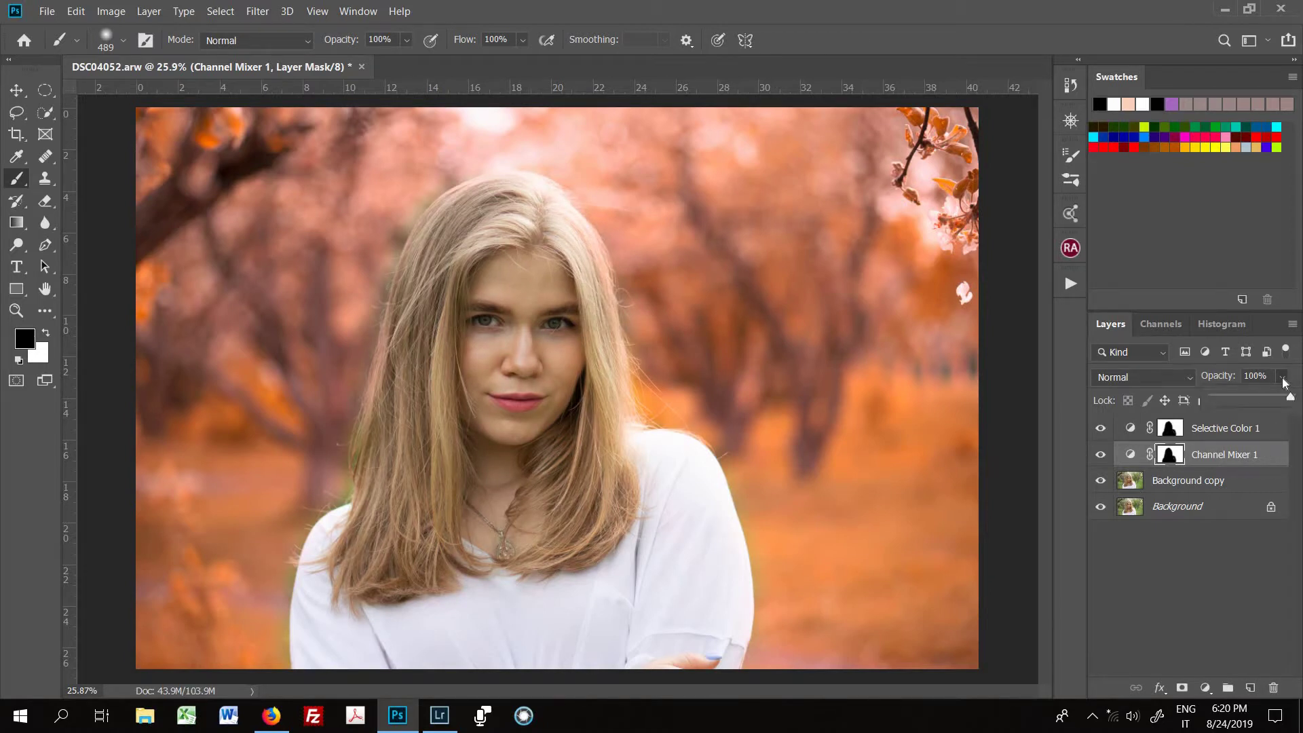
# Try the Lighten blend mode on the Channel Mixer 1 layer
pyautogui.click(1148, 379)
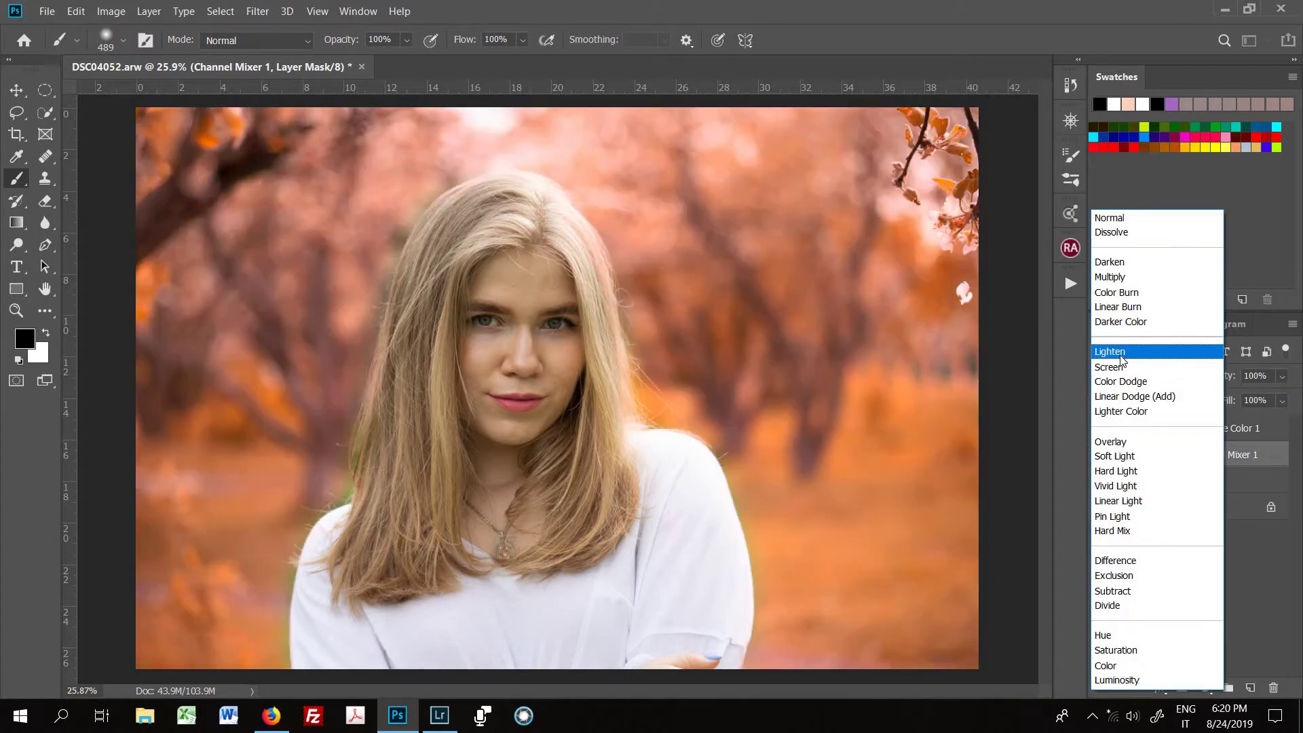
pyautogui.click(1119, 352)
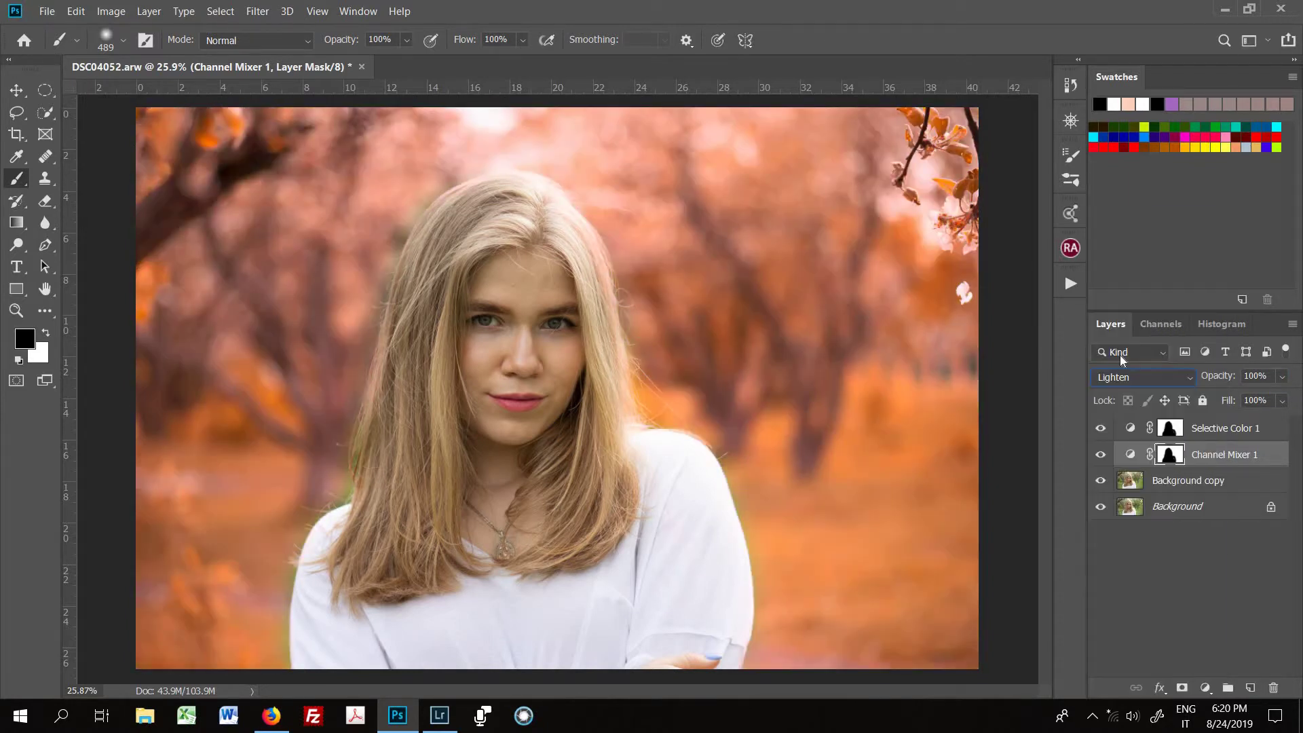
# Set the Selective Color 1 layer's blend mode to Soft Light and its opacity to 43%
pyautogui.click(1245, 425)
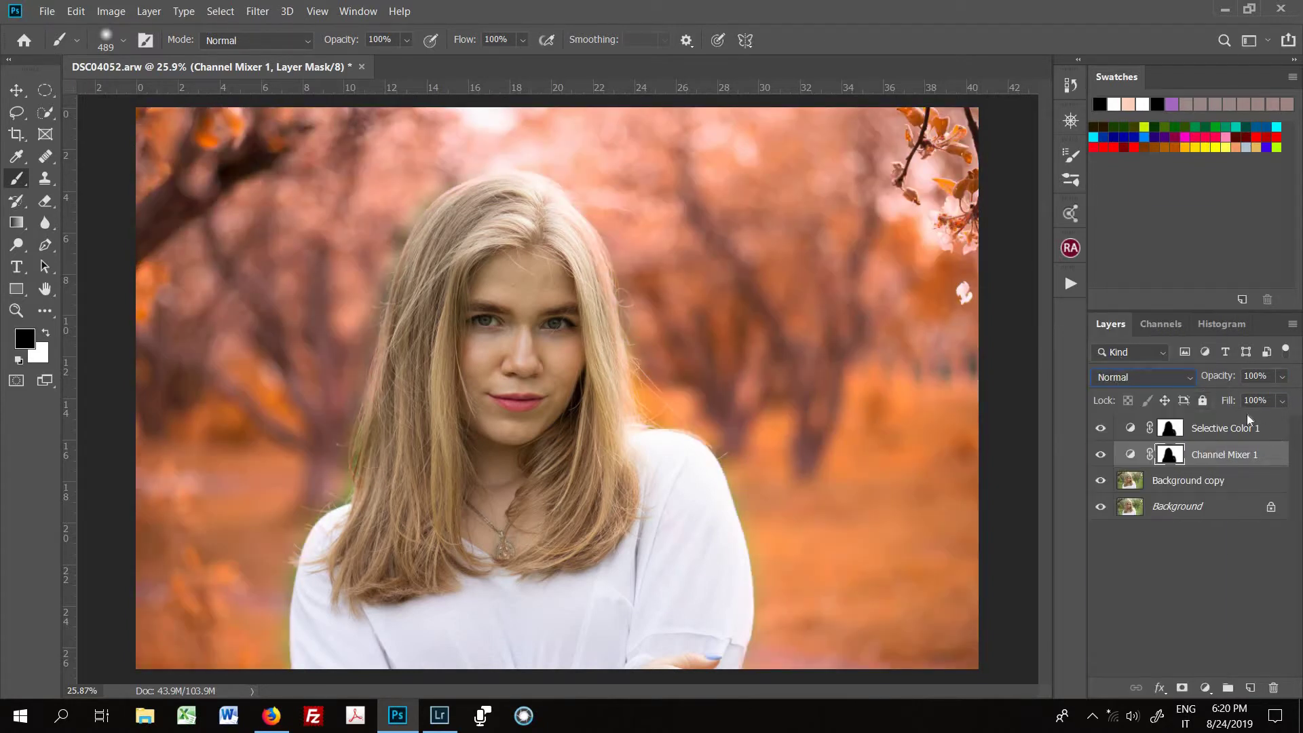
pyautogui.click(1167, 377)
pyautogui.click(1118, 354)
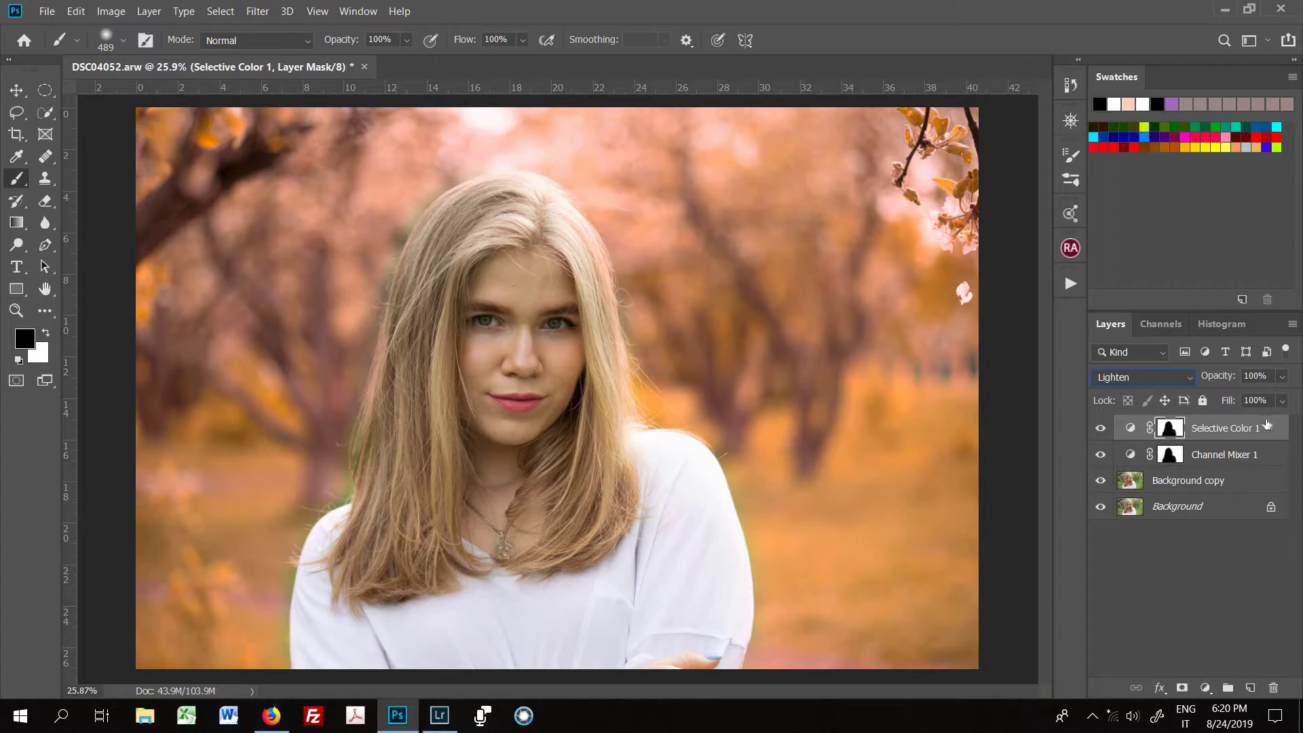
pyautogui.click(1155, 377)
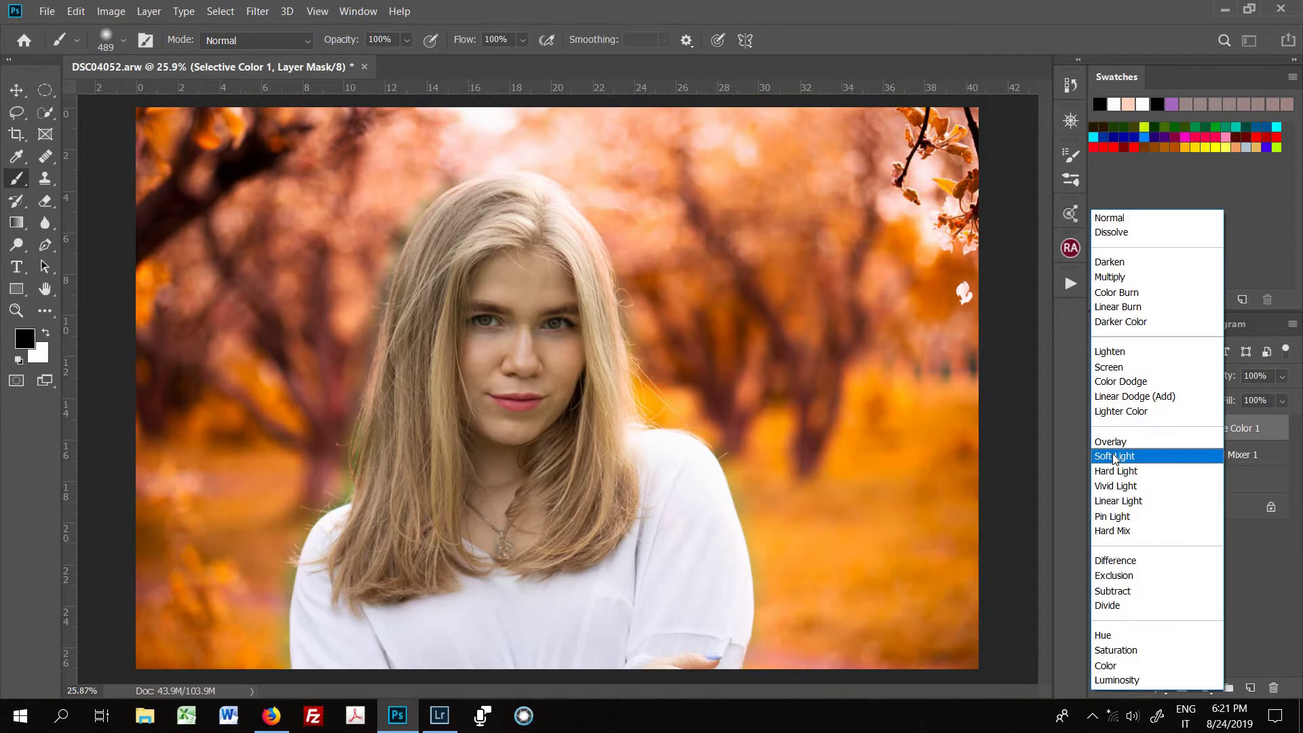
pyautogui.click(1113, 456)
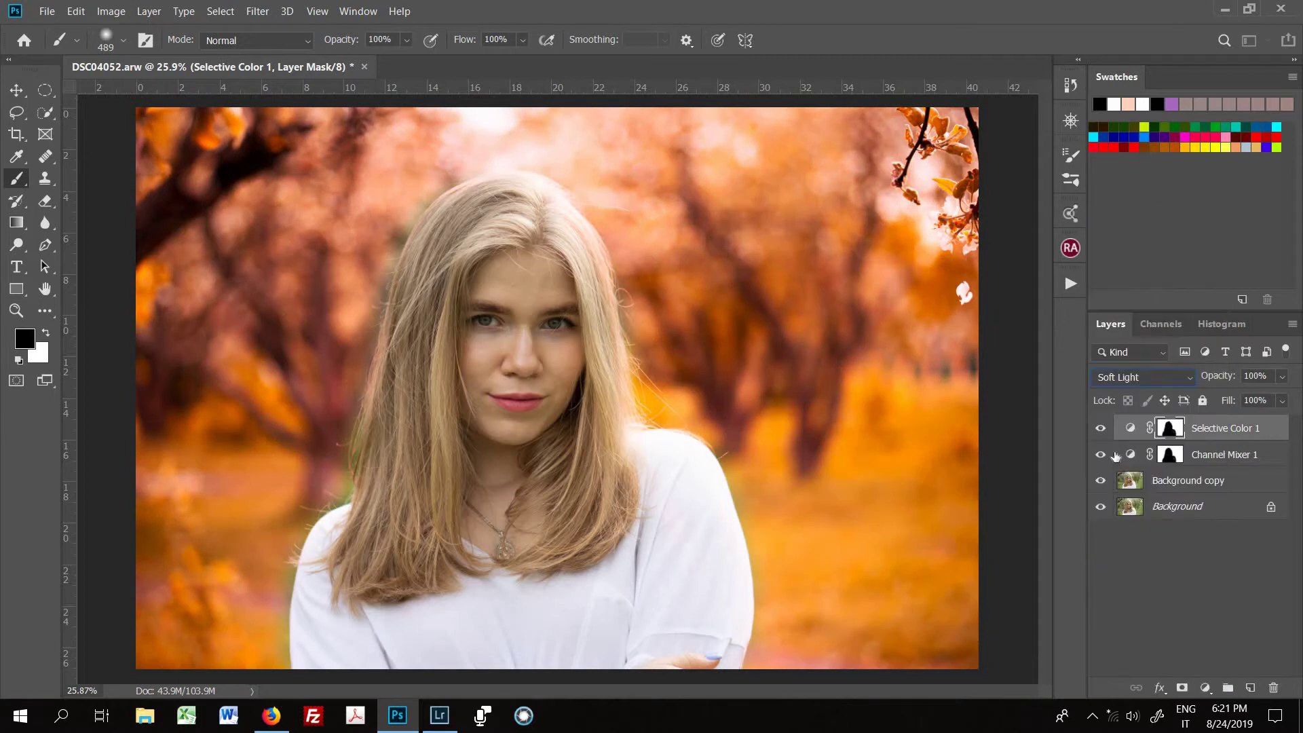
pyautogui.click(1282, 377)
pyautogui.moveTo(1291, 402); pyautogui.dragTo(1212, 399)
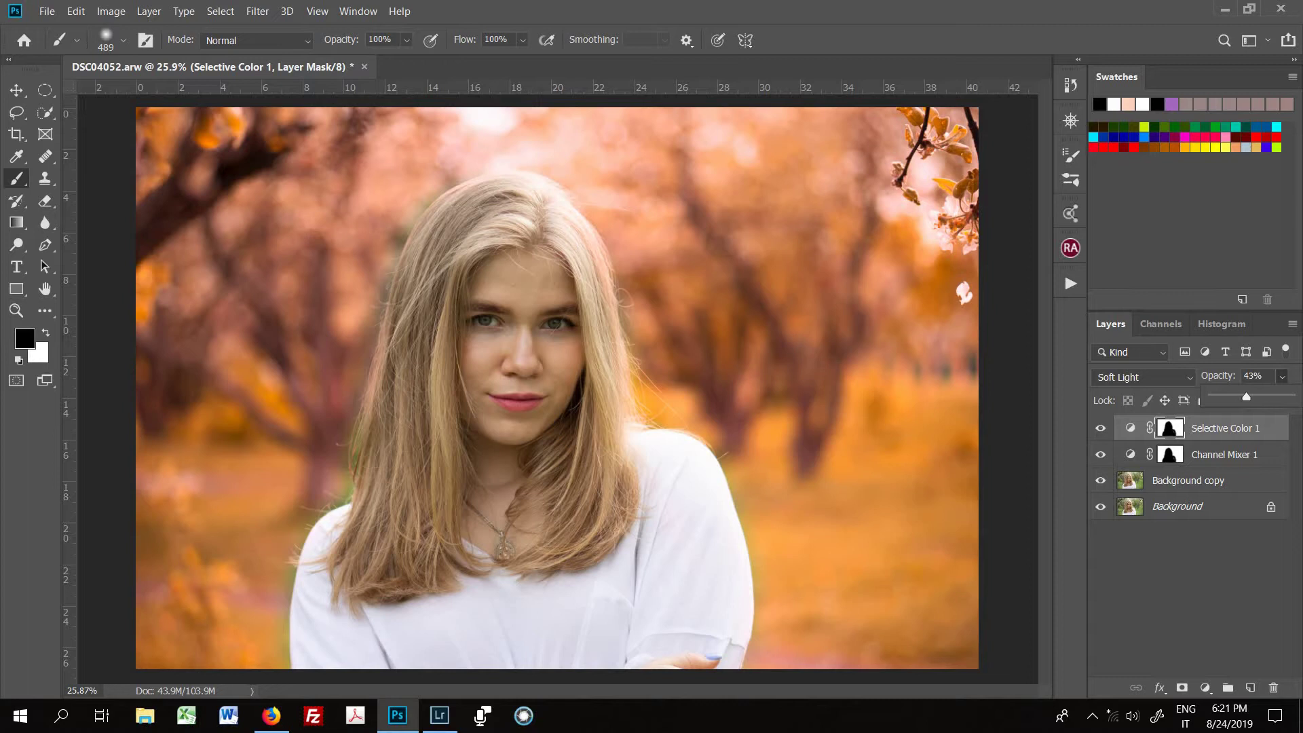
# Add a new empty layer and sample a peach-orange foreground color (cca377) from the blurred background beside the hair
pyautogui.click(1250, 688)
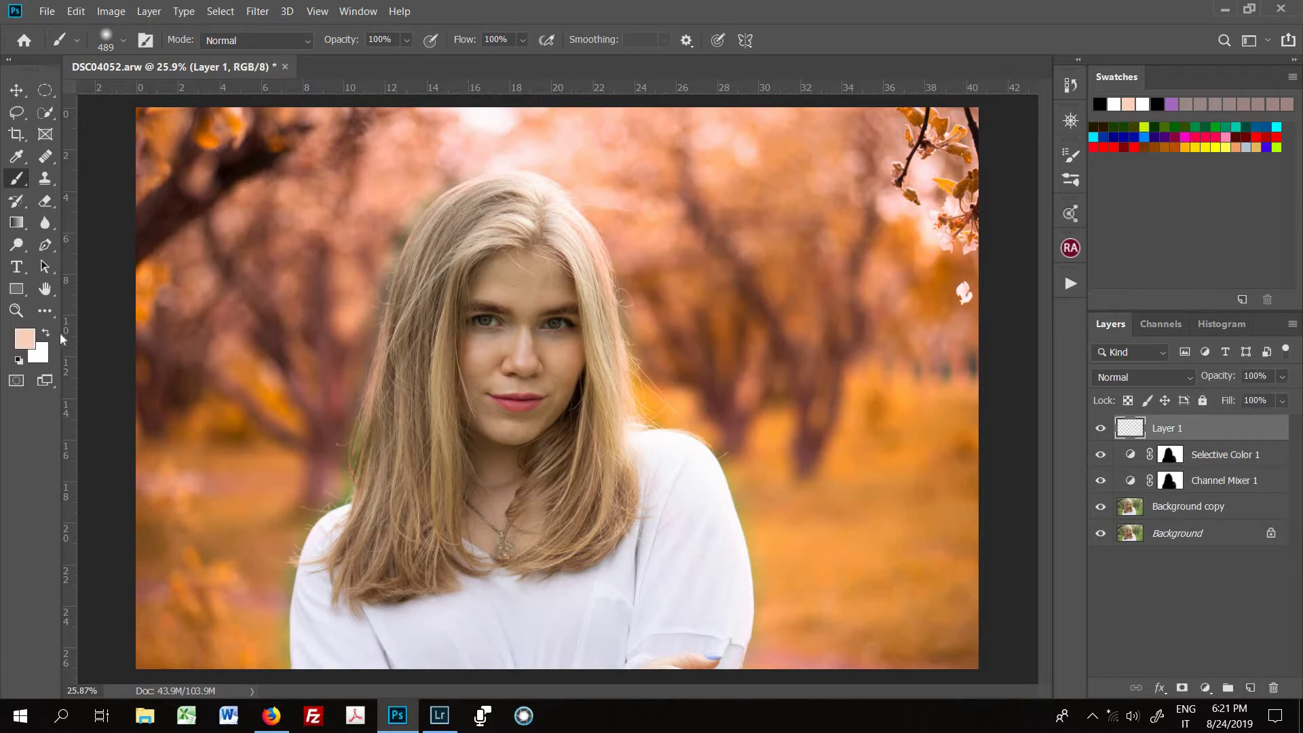
pyautogui.click(25, 338)
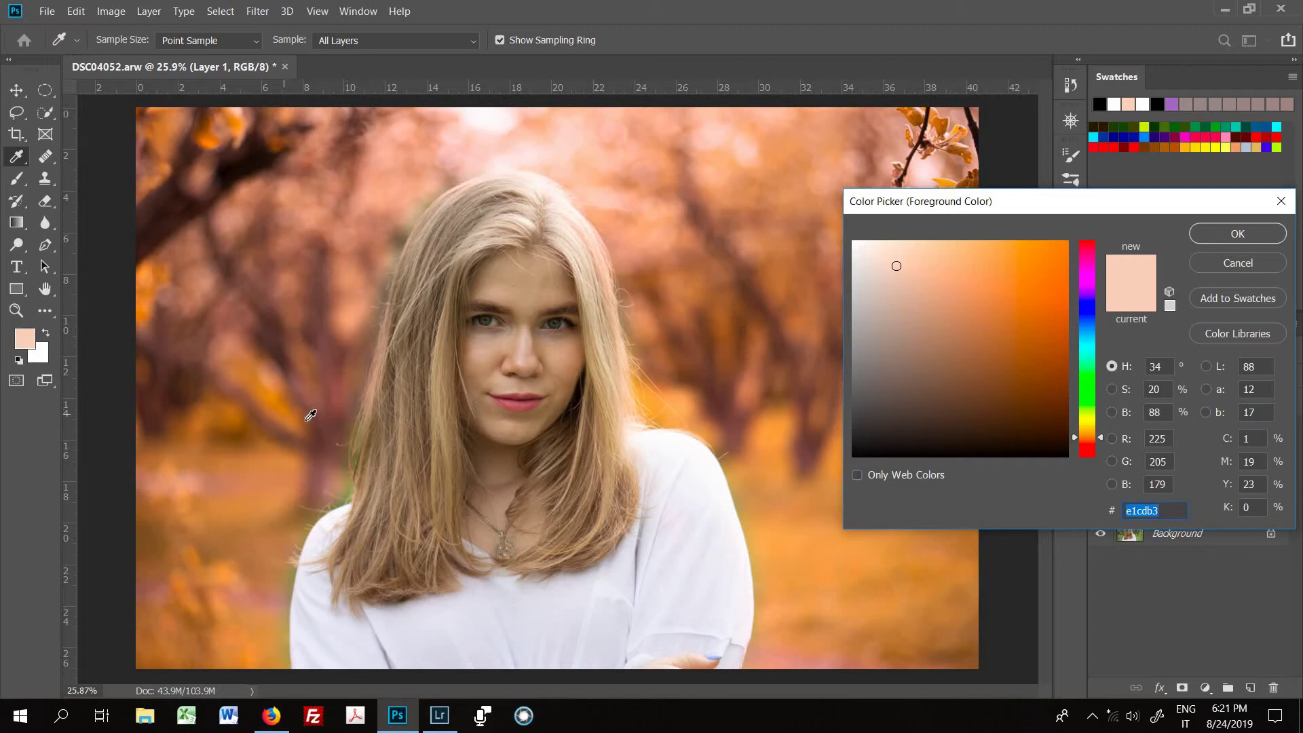
pyautogui.click(394, 184)
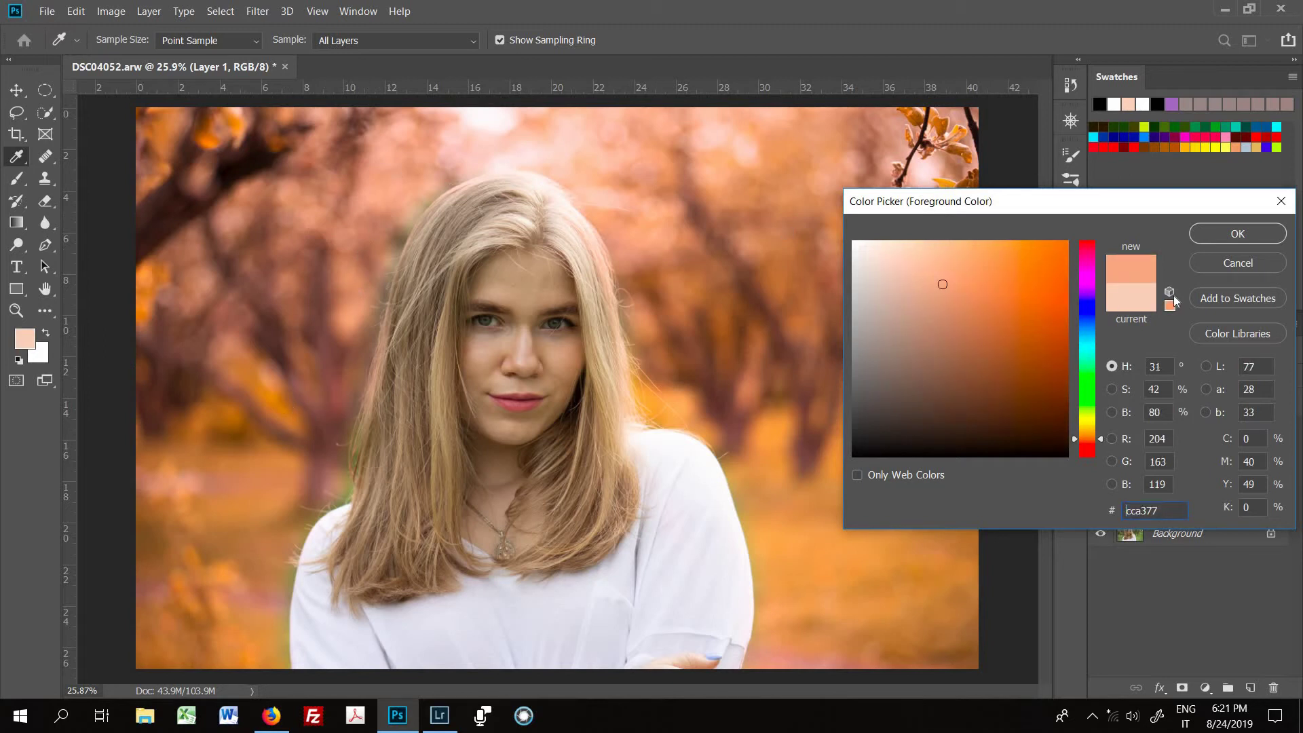
pyautogui.click(1251, 237)
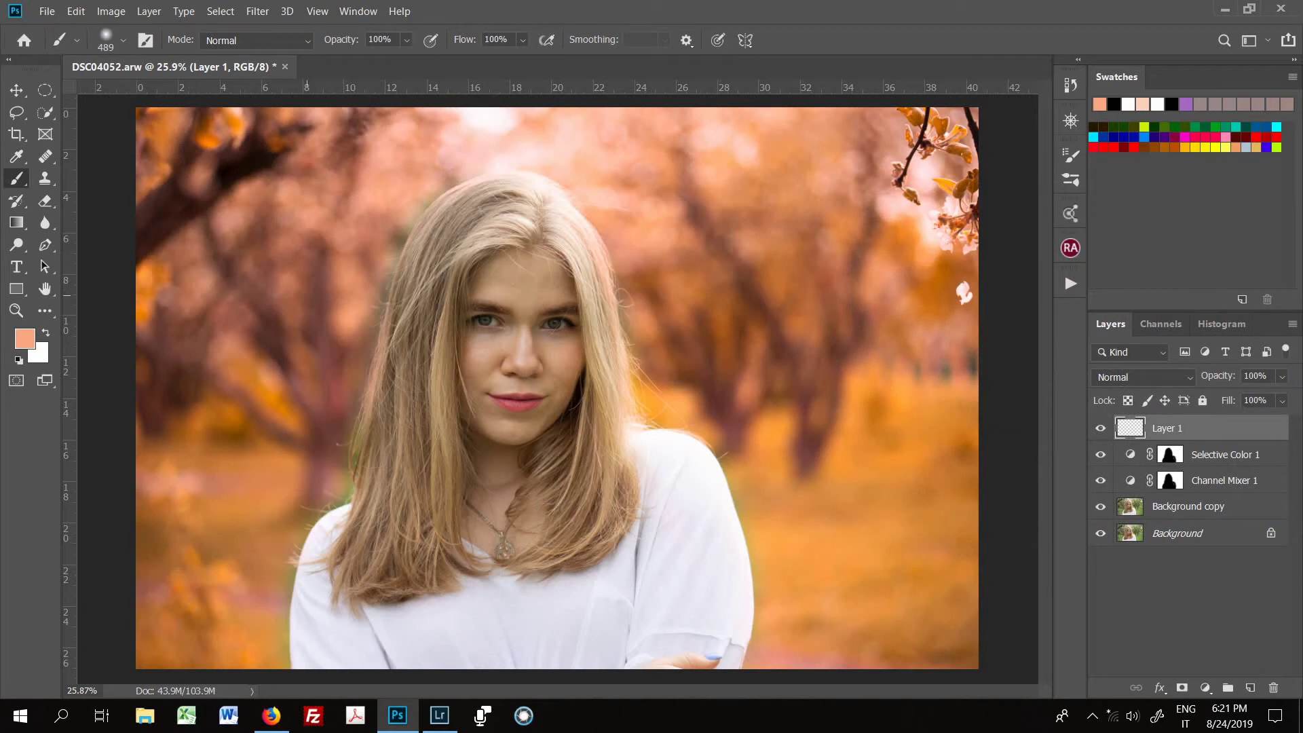
# Paint a soft peach glow over the left edge of the photo on Layer 1 with a 5000 px brush
pyautogui.scroll(-2, 349, 271)
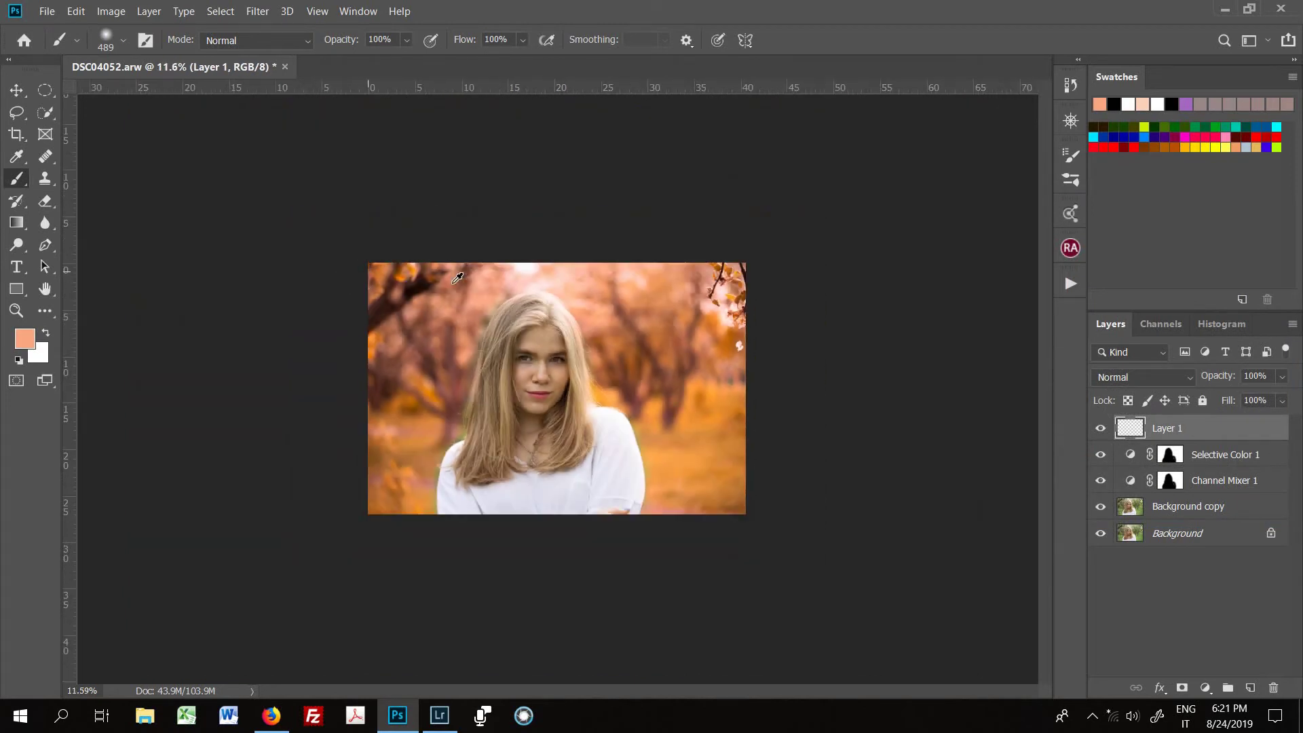
pyautogui.moveTo(419, 320)
pyautogui.mouseDown()
pyautogui.moveTo(673, 360)
pyautogui.moveTo(632, 364)
pyautogui.mouseUp()
pyautogui.click(339, 380)
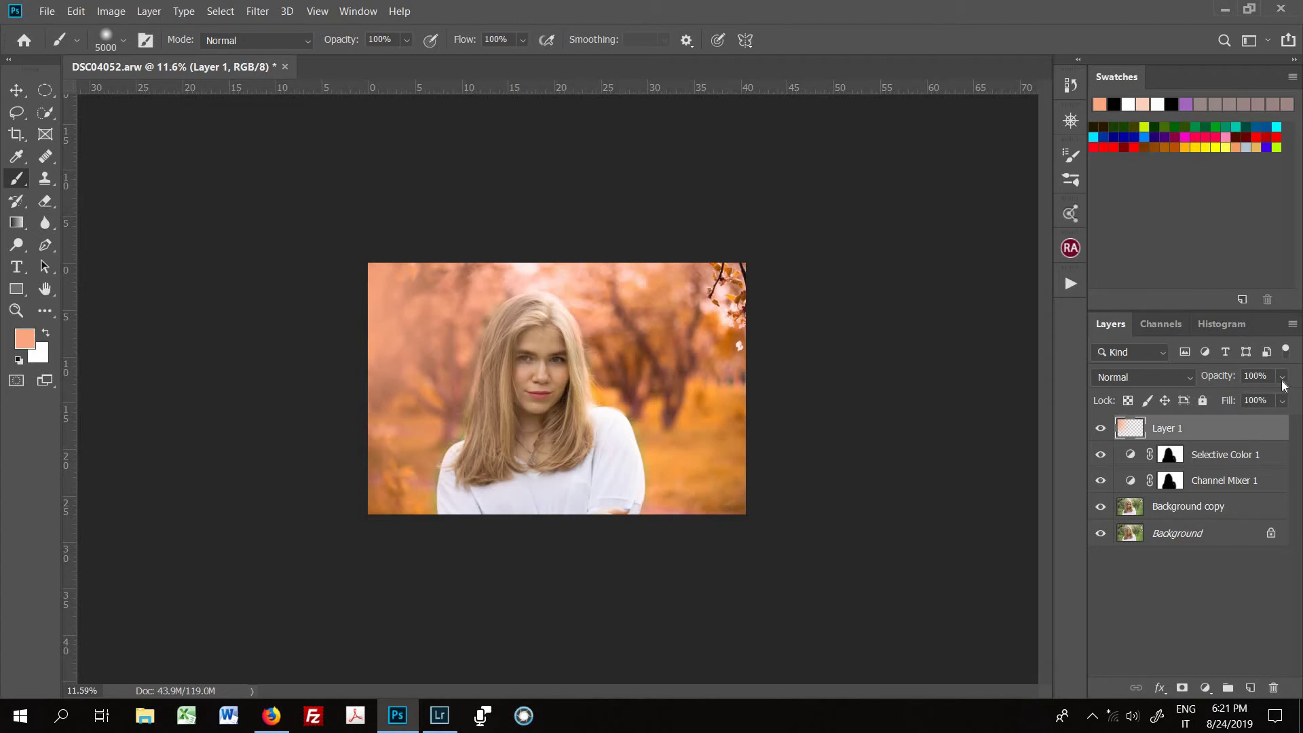
# Set the blend mode of the painted glow layer to Screen
pyautogui.click(1167, 378)
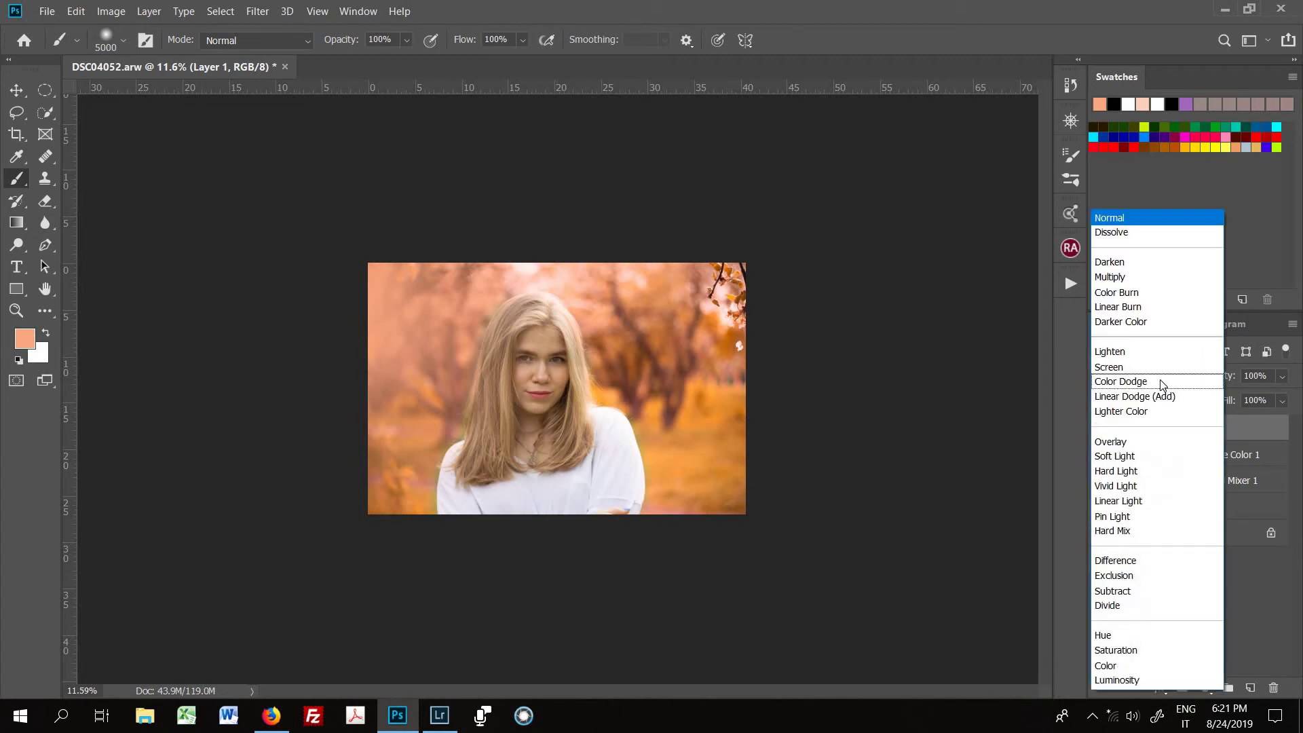
pyautogui.click(1116, 354)
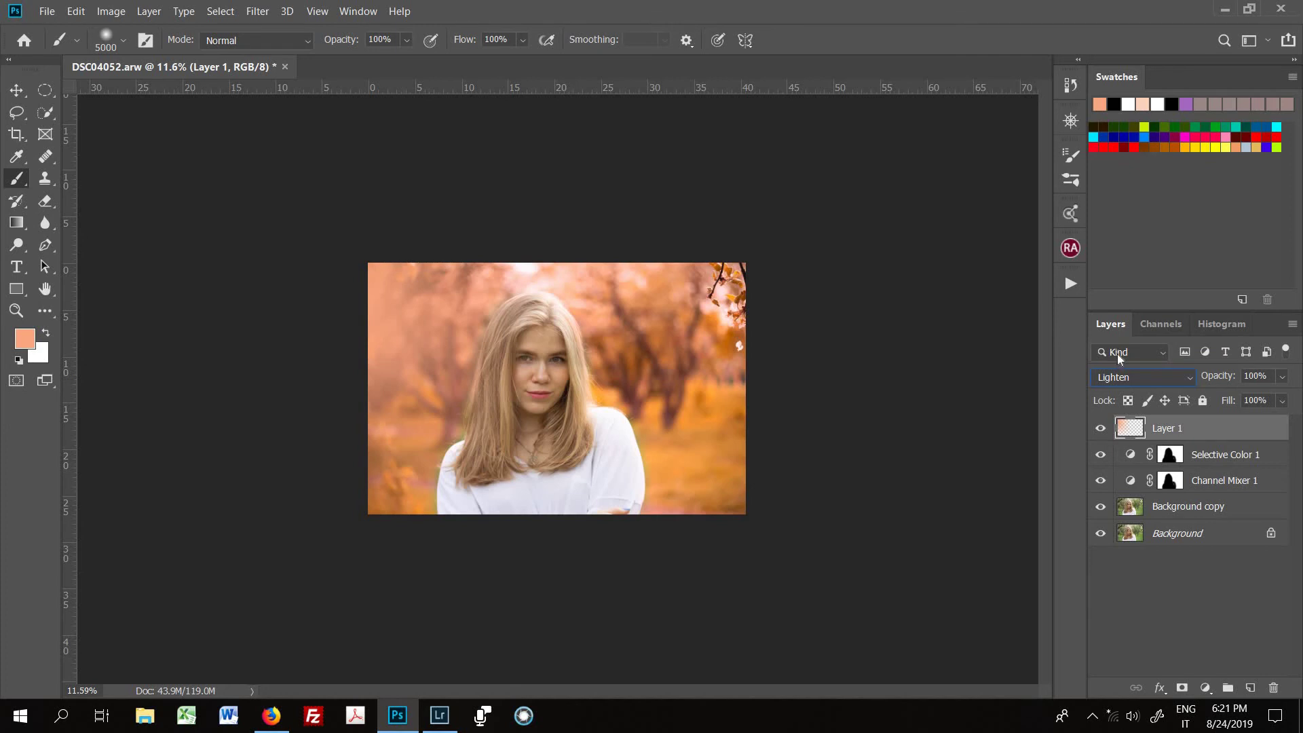
pyautogui.click(1118, 376)
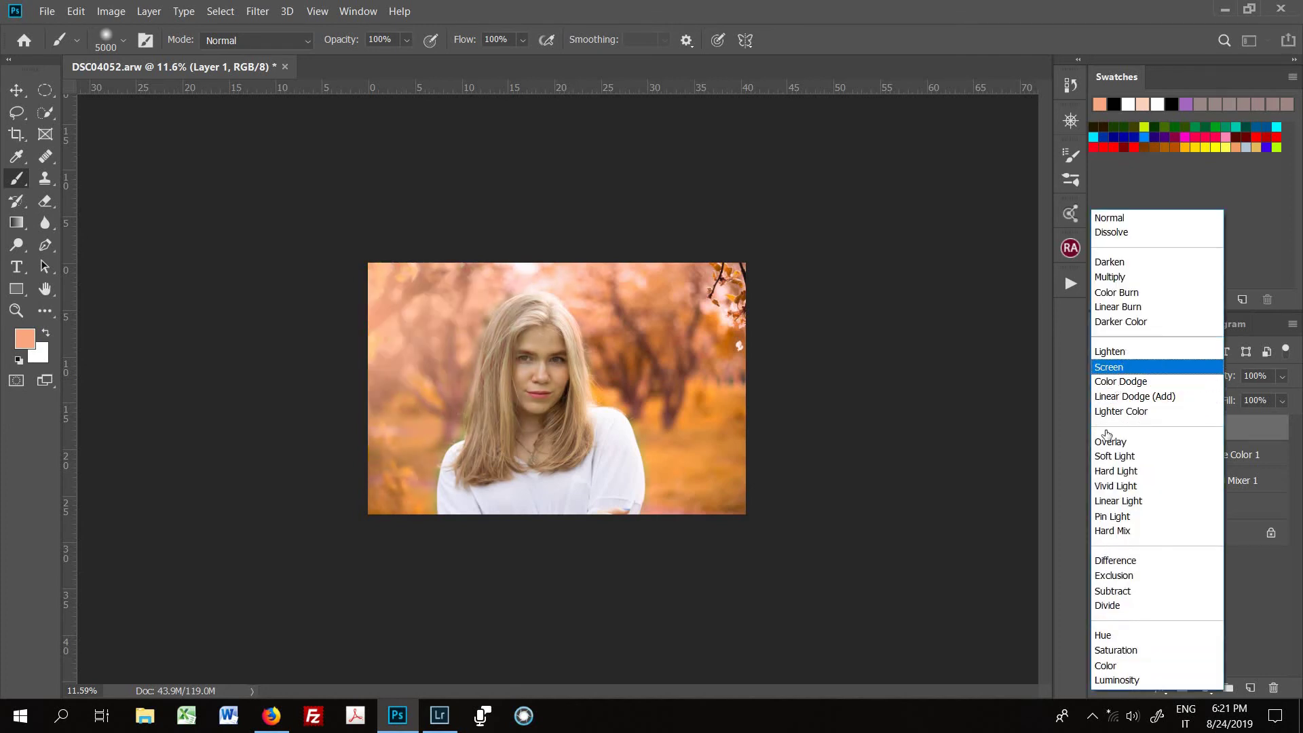
pyautogui.click(1108, 367)
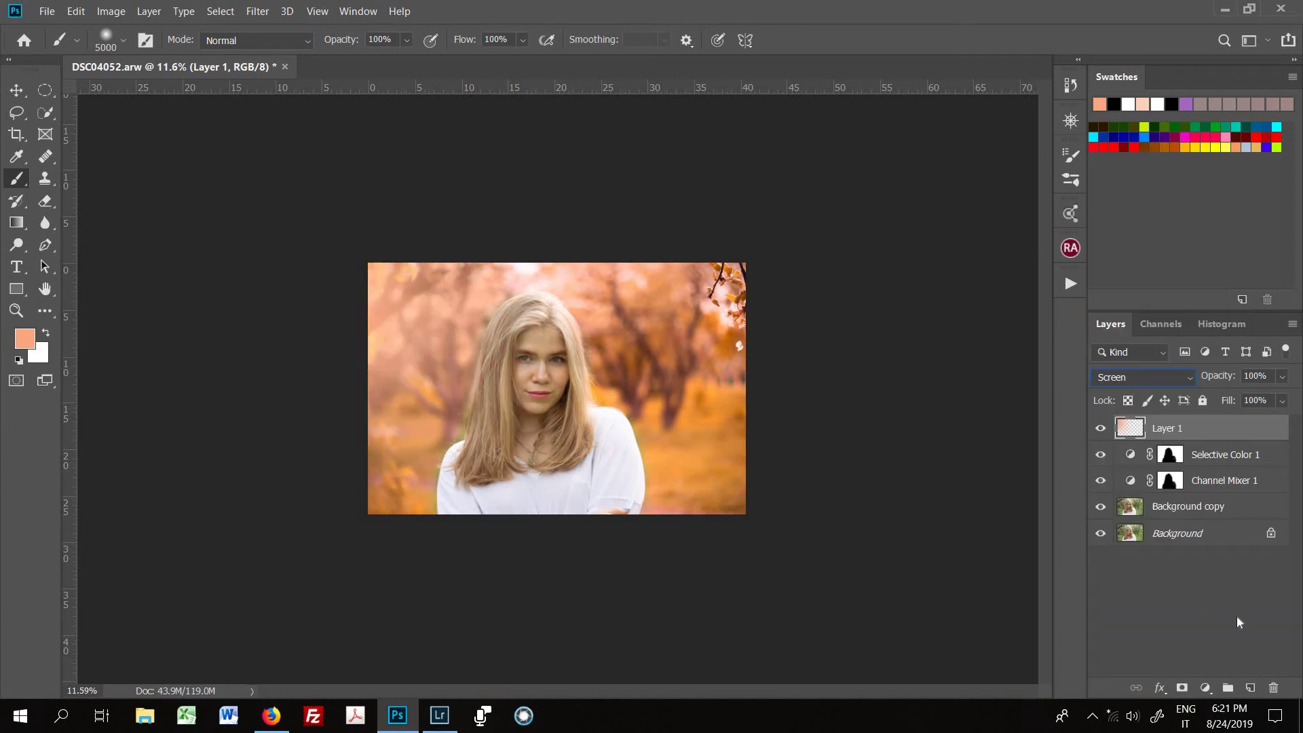